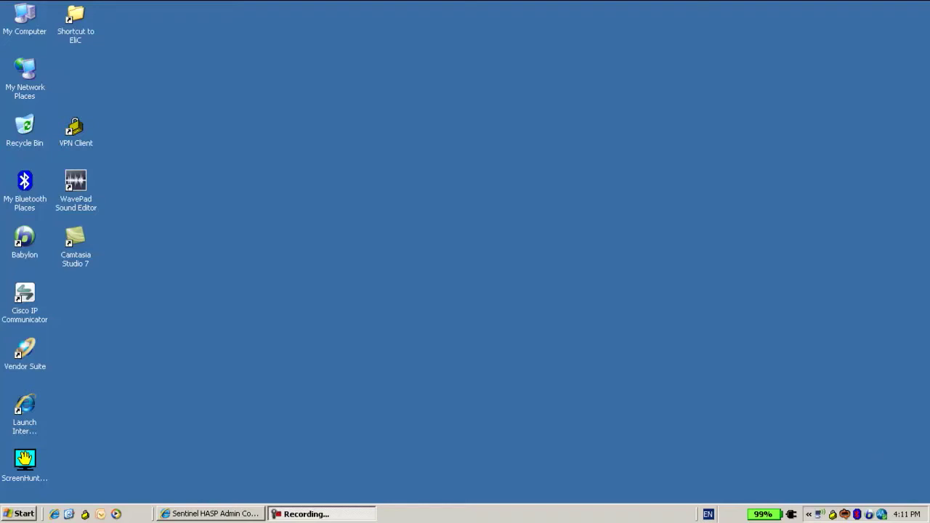
Step: Generate this machine's ID file from Diagnostics and save TLV-003777.id to the desktop
{"action": "left_click", "coordinate": [179, 515]}
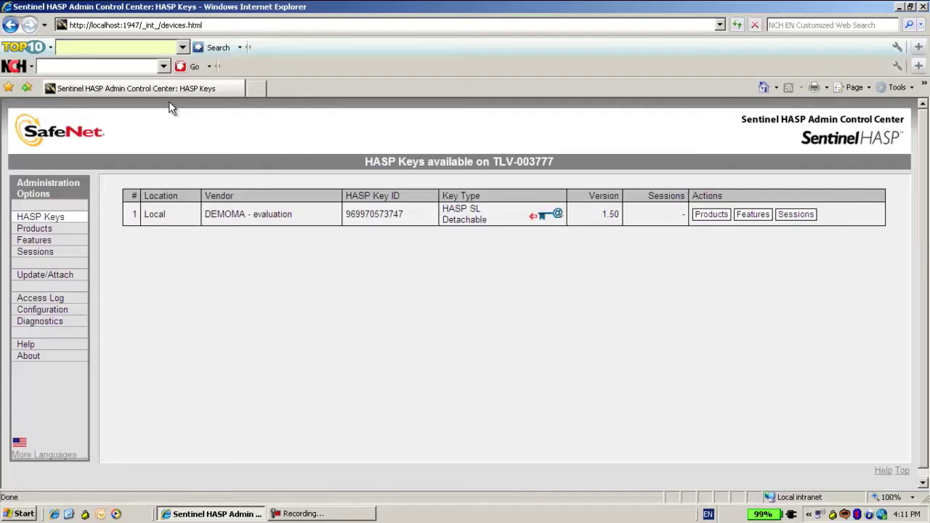
{"action": "left_click", "coordinate": [57, 322]}
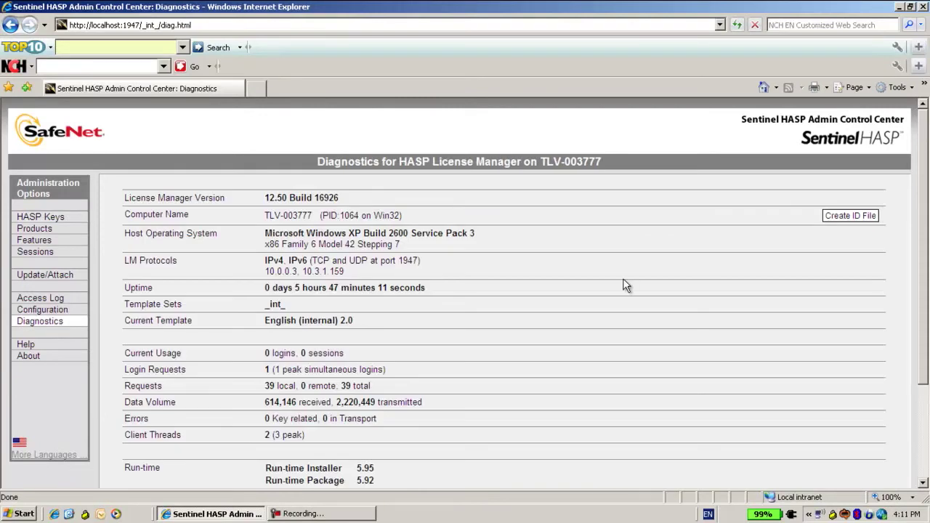
{"action": "left_click", "coordinate": [850, 216]}
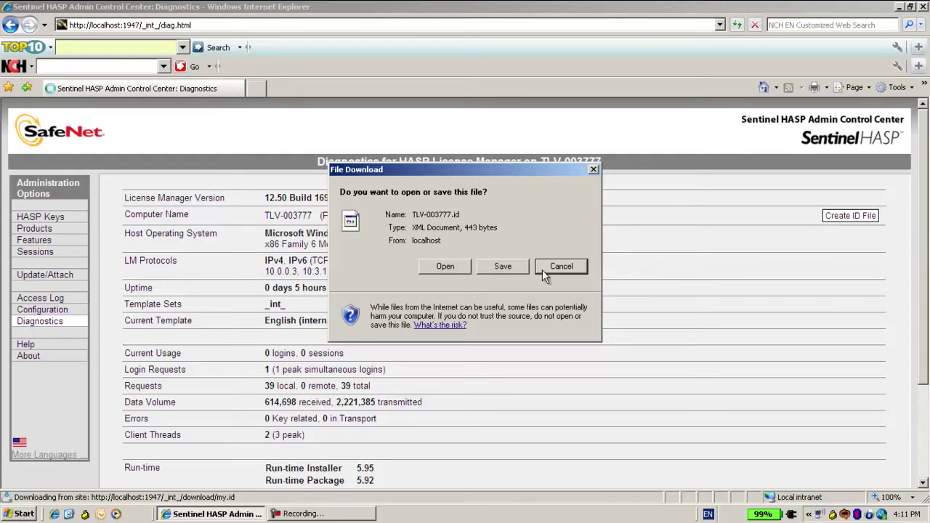
{"action": "left_click", "coordinate": [512, 270]}
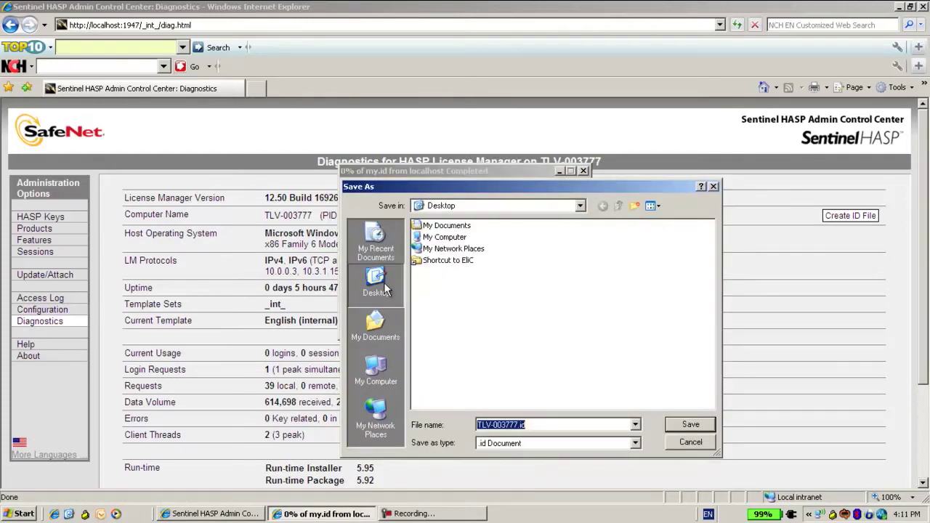
{"action": "left_click", "coordinate": [691, 424]}
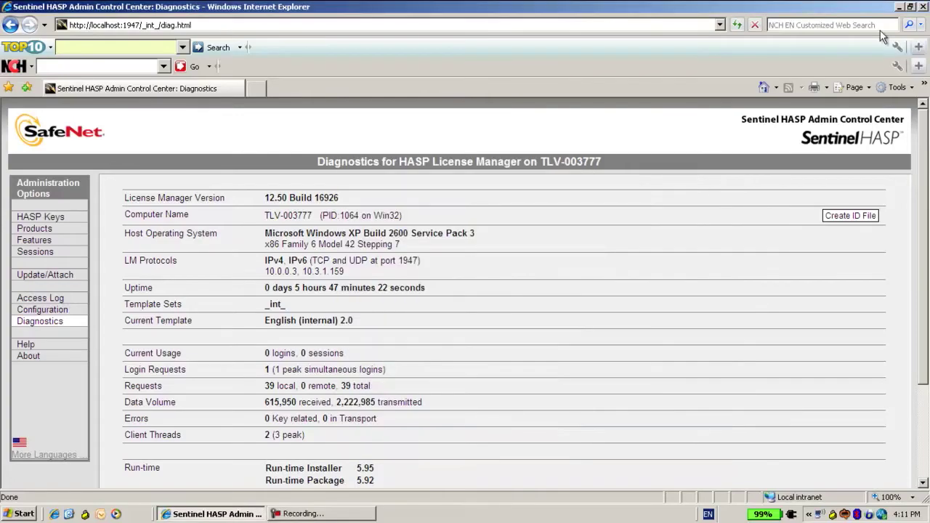
{"action": "left_click", "coordinate": [898, 7]}
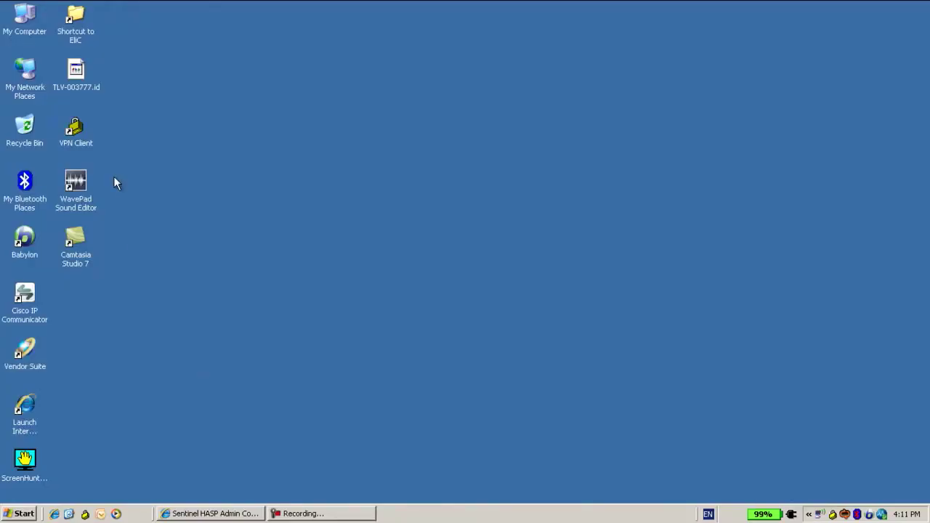
Step: Open TLV-003777.id from the desktop with Edit with Notepad++
{"action": "left_click", "coordinate": [84, 86]}
{"action": "right_click", "coordinate": [78, 89]}
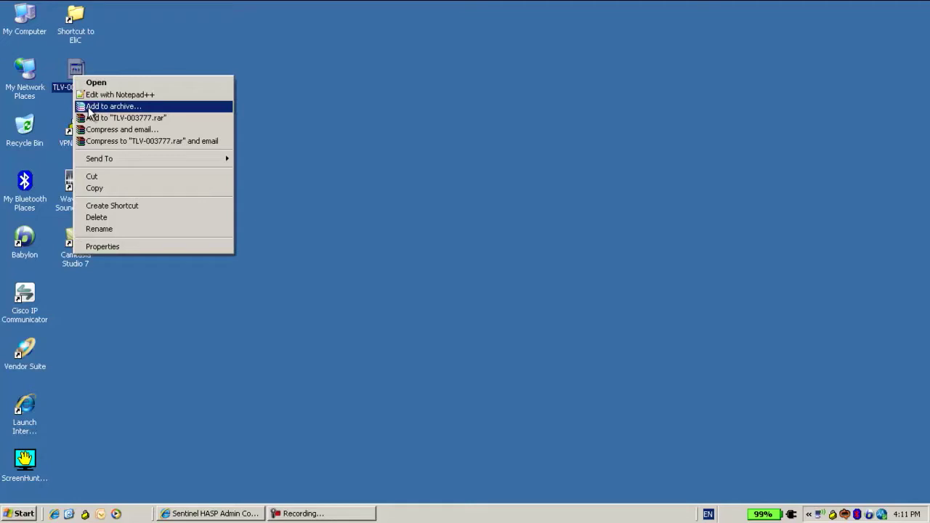
{"action": "left_click", "coordinate": [100, 102]}
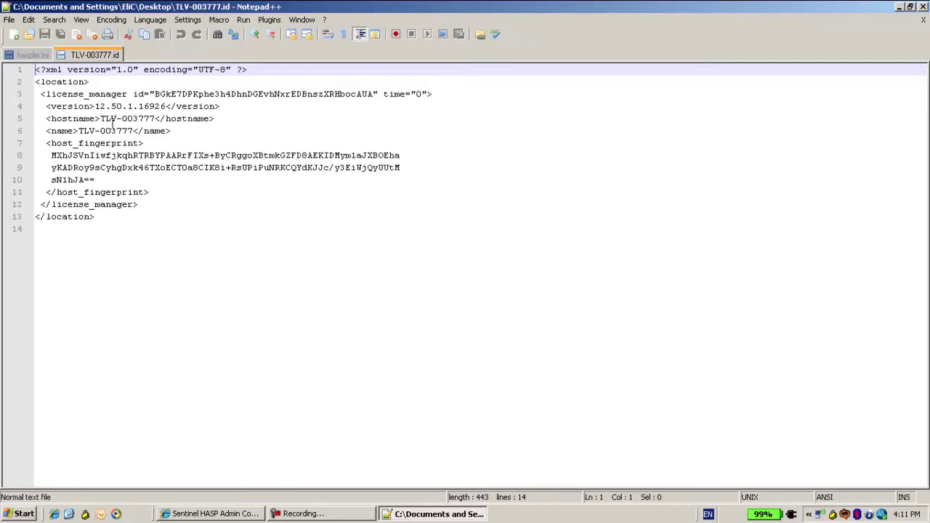
Step: Highlight the hostname on line 5 and the host_fingerprint tag on line 7, then close the file
{"action": "left_click_drag", "start_coordinate": [100, 118], "coordinate": [155, 117]}
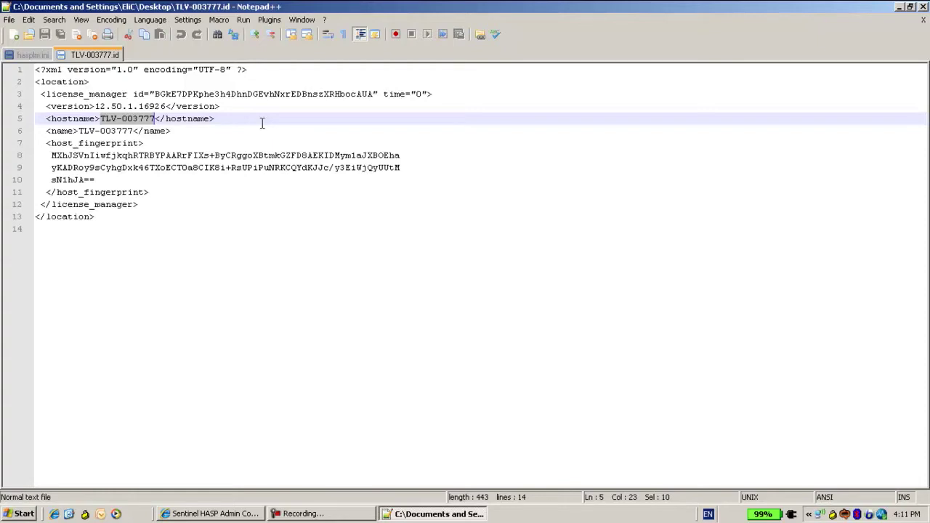
{"action": "left_click_drag", "start_coordinate": [79, 143], "coordinate": [156, 140]}
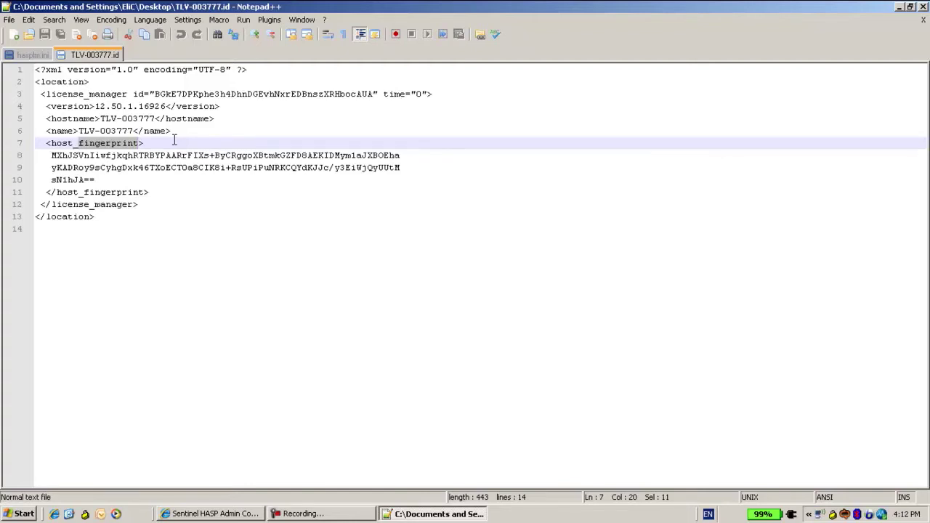
{"action": "left_click", "coordinate": [924, 7]}
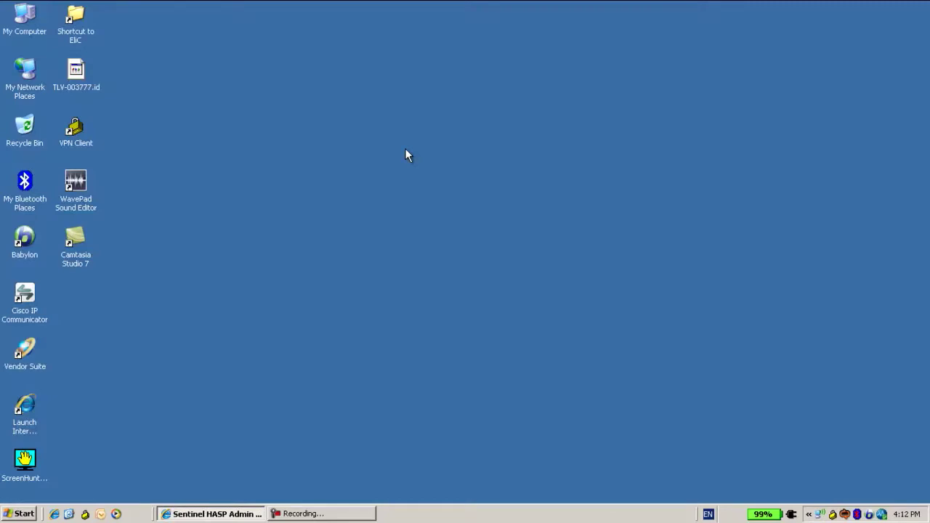
Step: Select TLV-003777.id on the desktop and bring the HASP admin browser back
{"action": "left_click", "coordinate": [91, 88]}
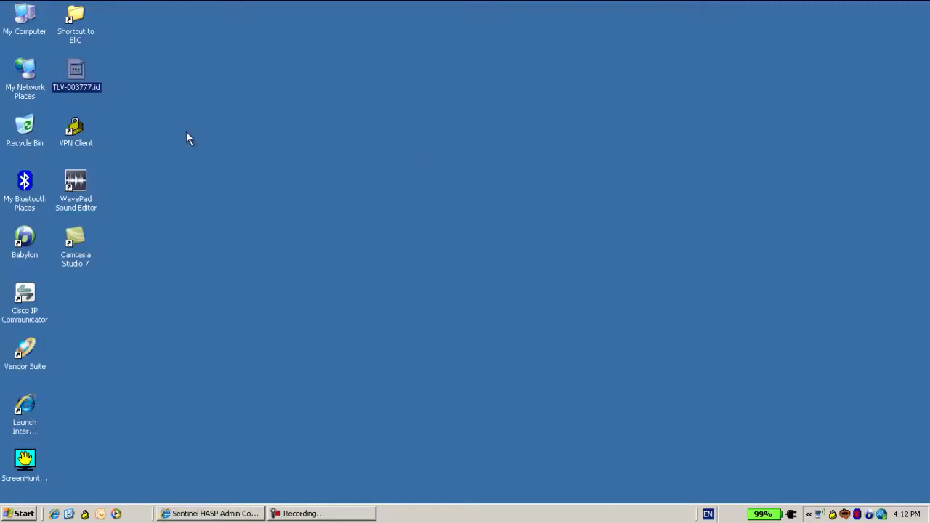
{"action": "left_click", "coordinate": [244, 516]}
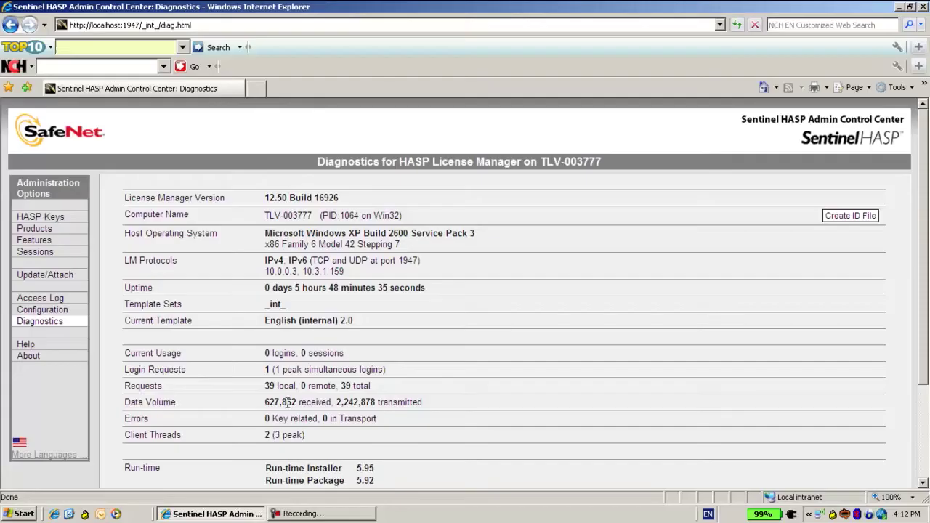
Step: Apply Desktop\TLV-003777.id on the Update/Attach page, then view the HASP Keys list
{"action": "left_click", "coordinate": [64, 282]}
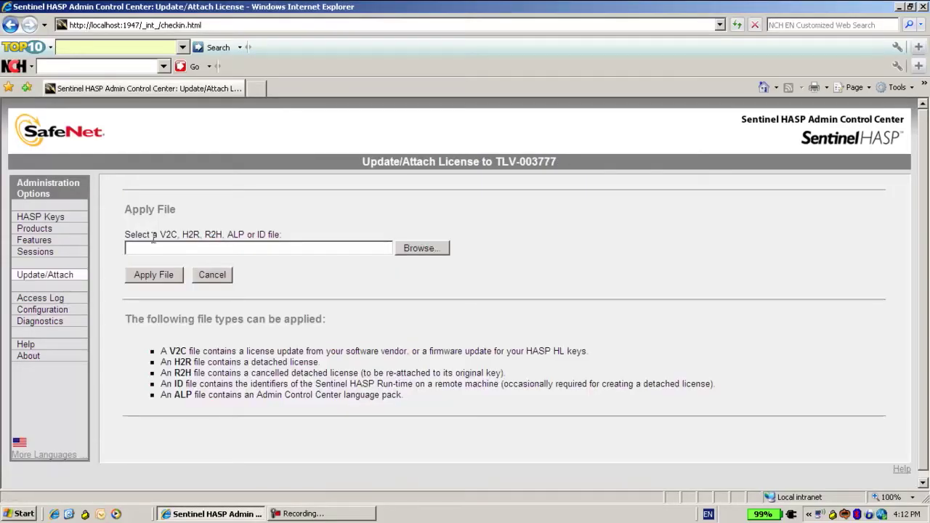
{"action": "double_click", "coordinate": [263, 235]}
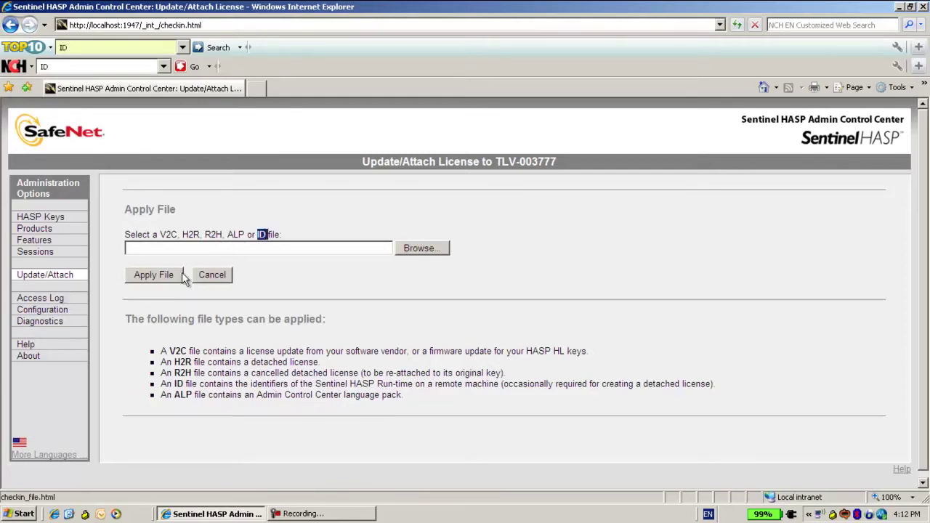
{"action": "left_click", "coordinate": [437, 253]}
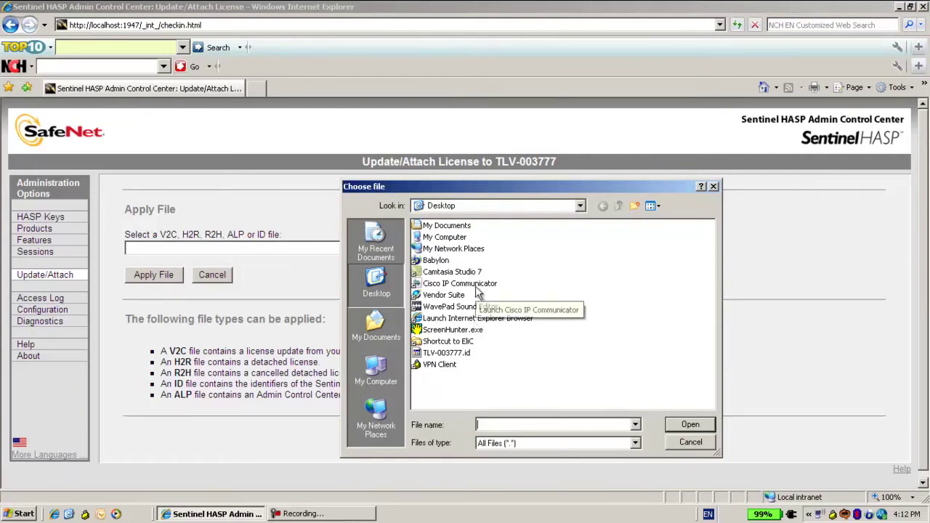
{"action": "double_click", "coordinate": [468, 354]}
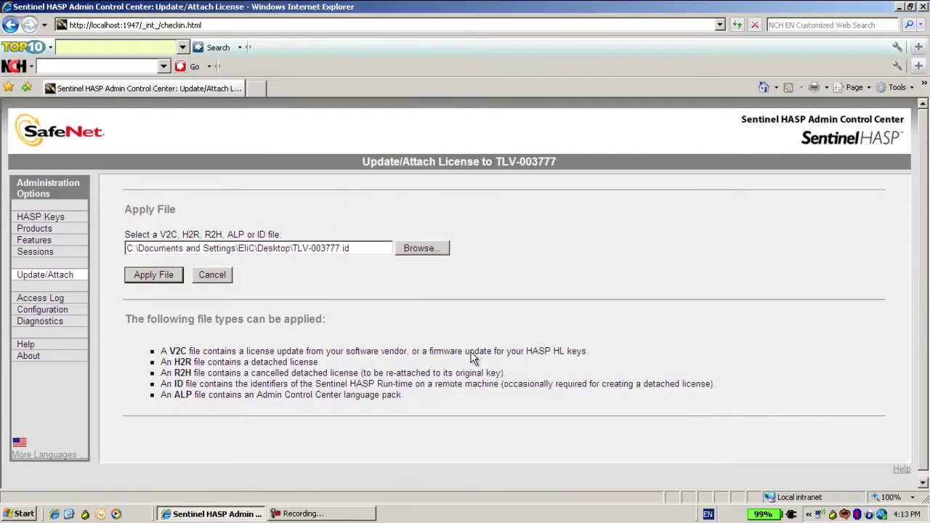
{"action": "left_click", "coordinate": [157, 280]}
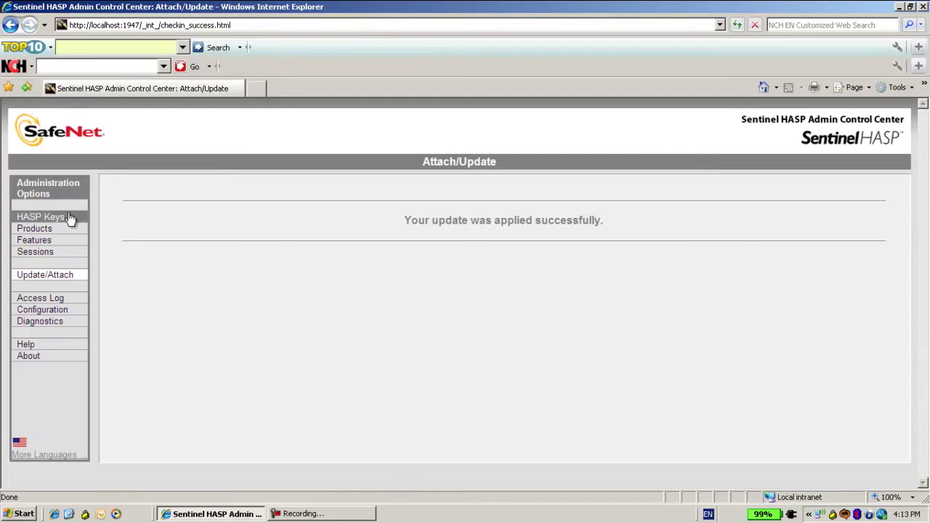
{"action": "left_click", "coordinate": [70, 218]}
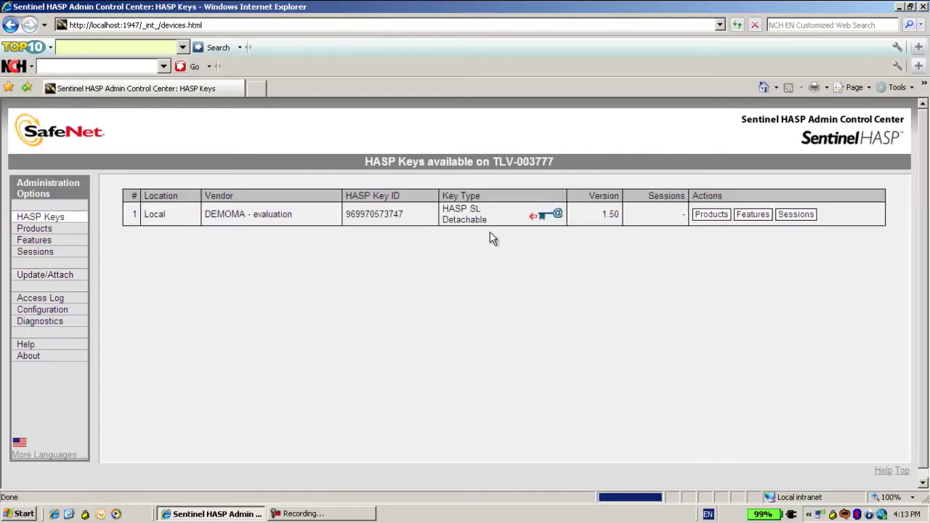
{"action": "left_click", "coordinate": [722, 214]}
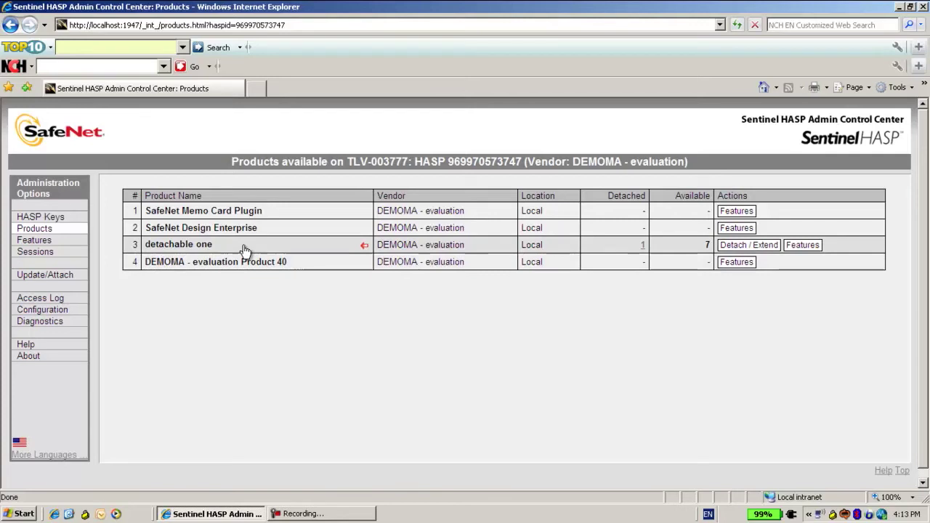
{"action": "left_click", "coordinate": [758, 246]}
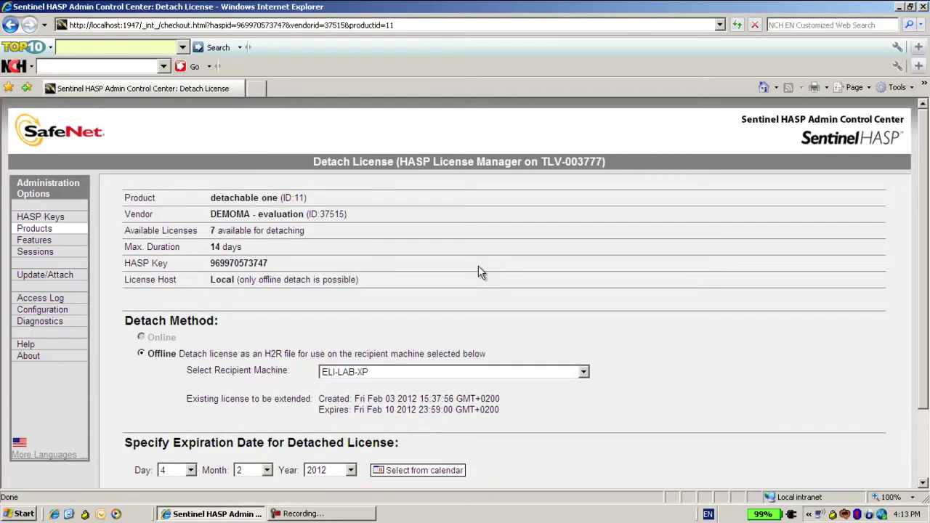
{"action": "left_click", "coordinate": [584, 373]}
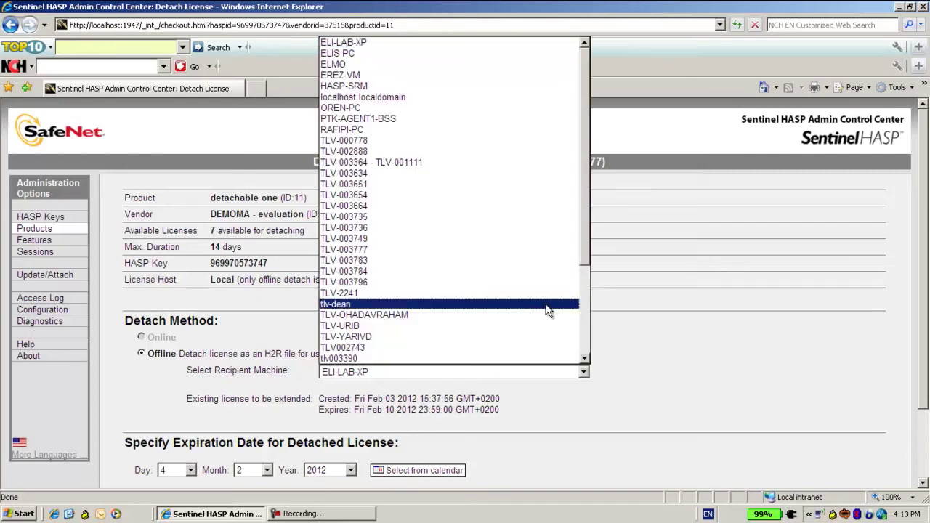
{"action": "scroll", "coordinate": [548, 311], "scroll_direction": "down", "scroll_amount": 4}
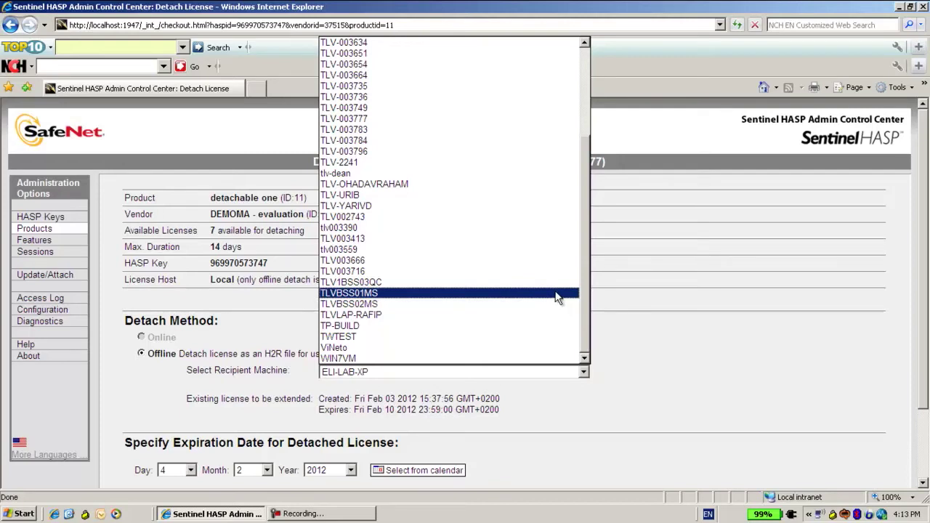
{"action": "scroll", "coordinate": [557, 297], "scroll_direction": "up", "scroll_amount": 2}
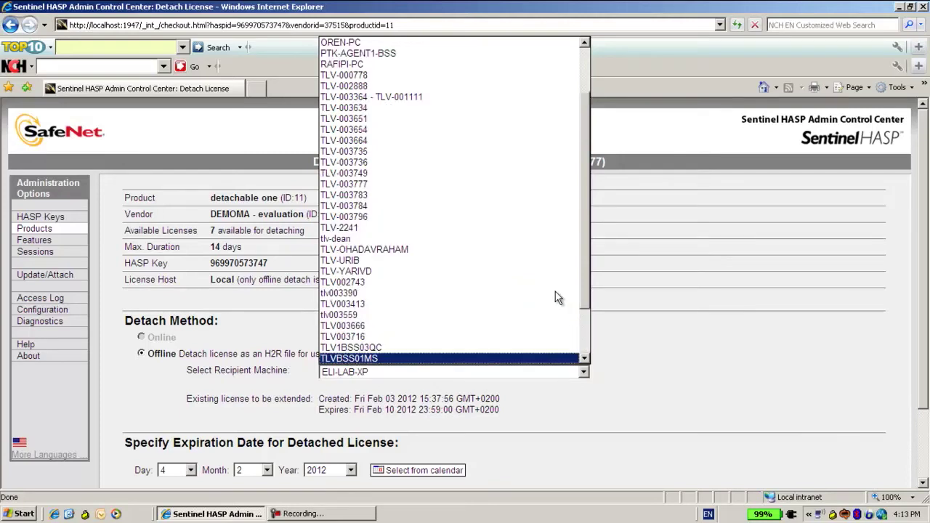
{"action": "scroll", "coordinate": [555, 293], "scroll_direction": "up", "scroll_amount": 2}
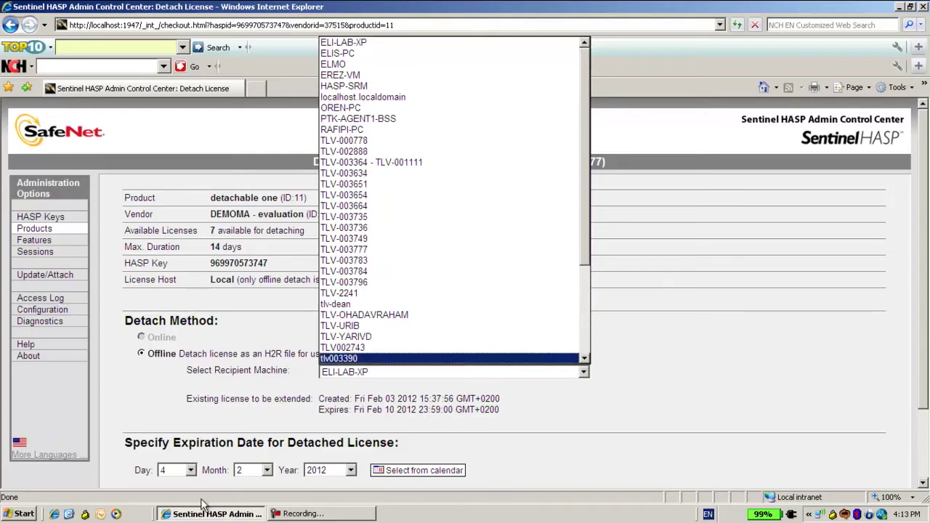
{"action": "left_click", "coordinate": [70, 516]}
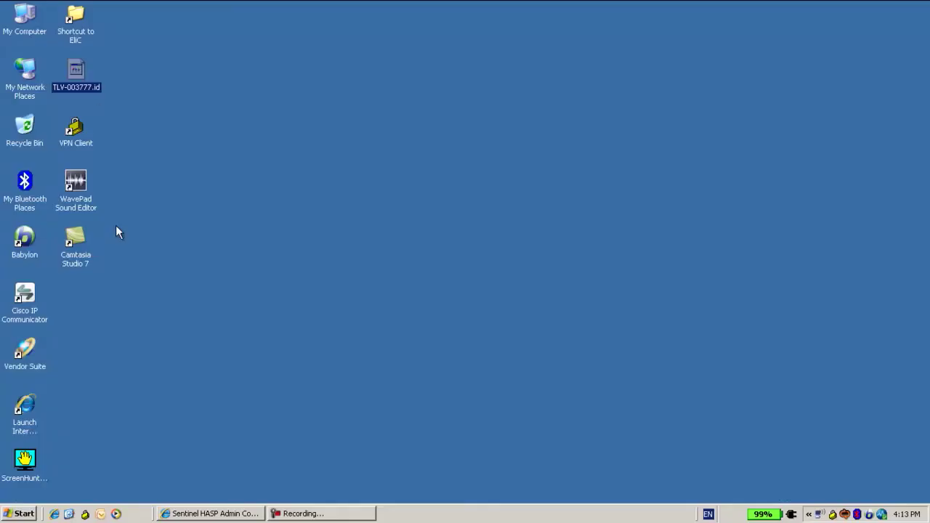
Step: Reopen TLV-003777.id in Notepad++ and return to the Detach License page
{"action": "right_click", "coordinate": [92, 88]}
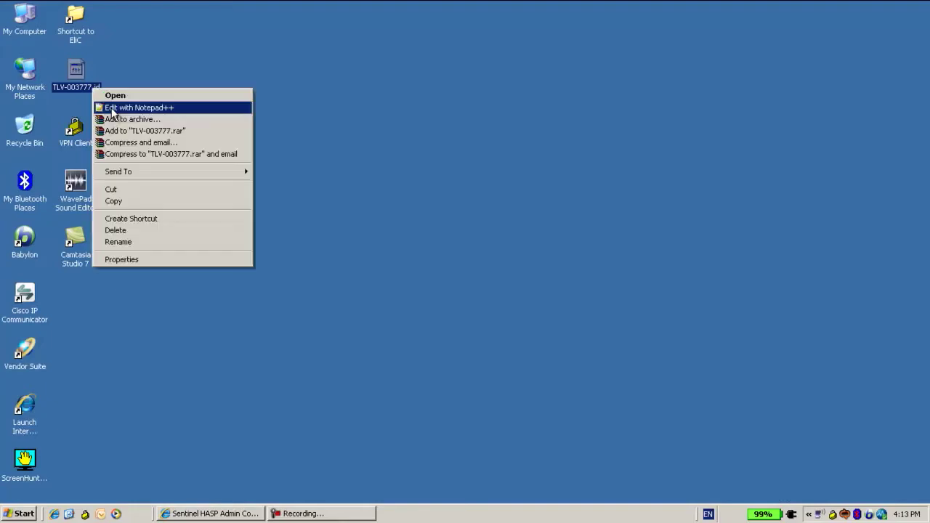
{"action": "left_click", "coordinate": [140, 109]}
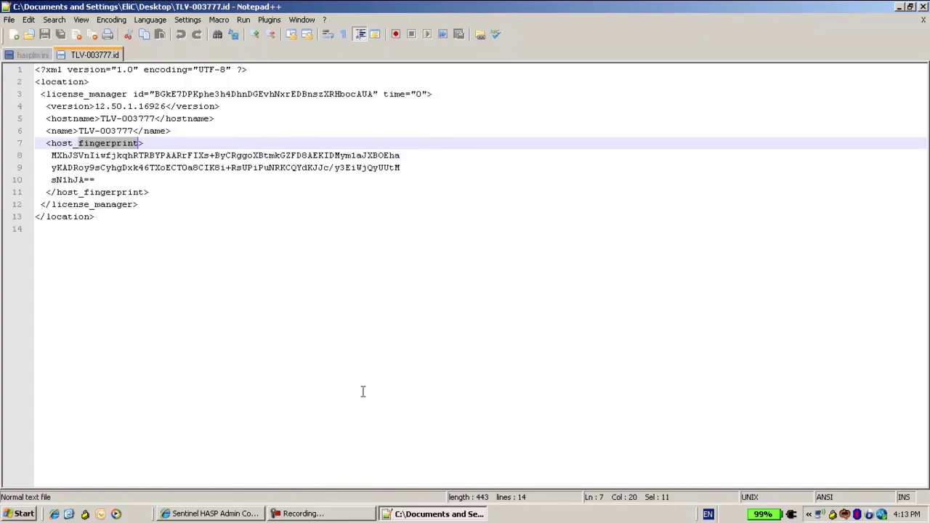
{"action": "left_click", "coordinate": [212, 514]}
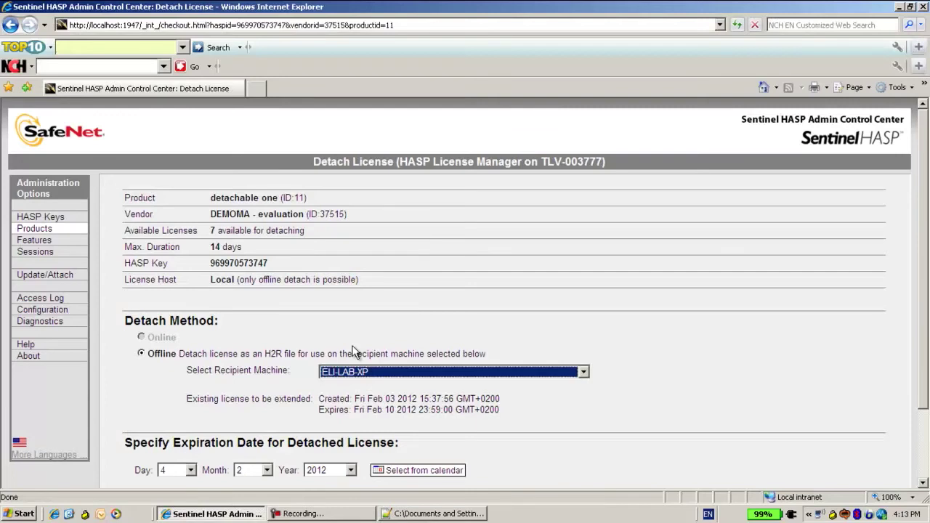
Step: Detach the license to recipient TLV-003777 with expiration day set to 10
{"action": "left_click", "coordinate": [583, 372]}
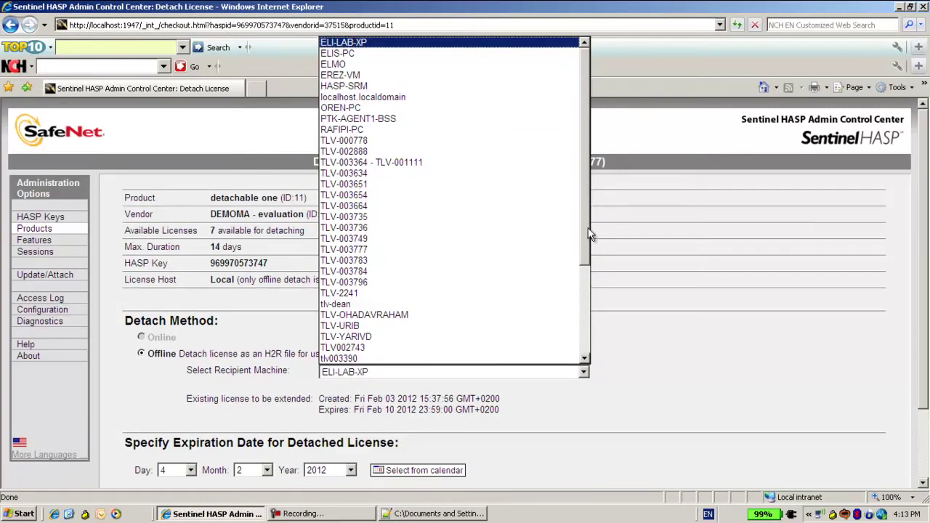
{"action": "left_click", "coordinate": [485, 251]}
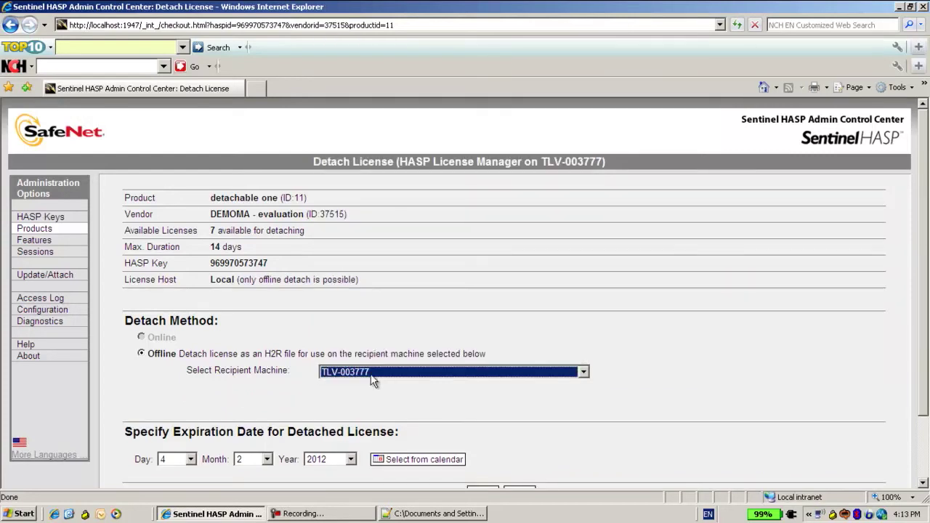
{"action": "left_click_drag", "start_coordinate": [926, 303], "coordinate": [925, 385]}
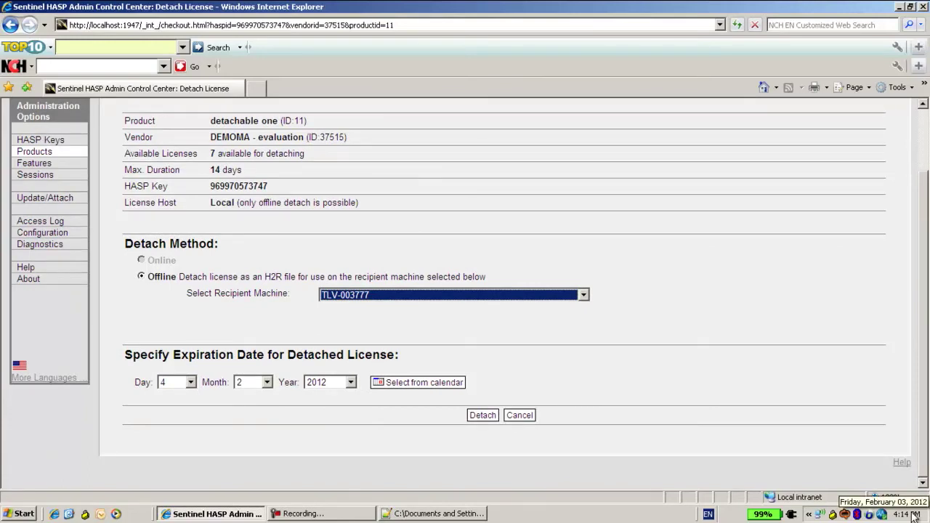
{"action": "left_click", "coordinate": [191, 383]}
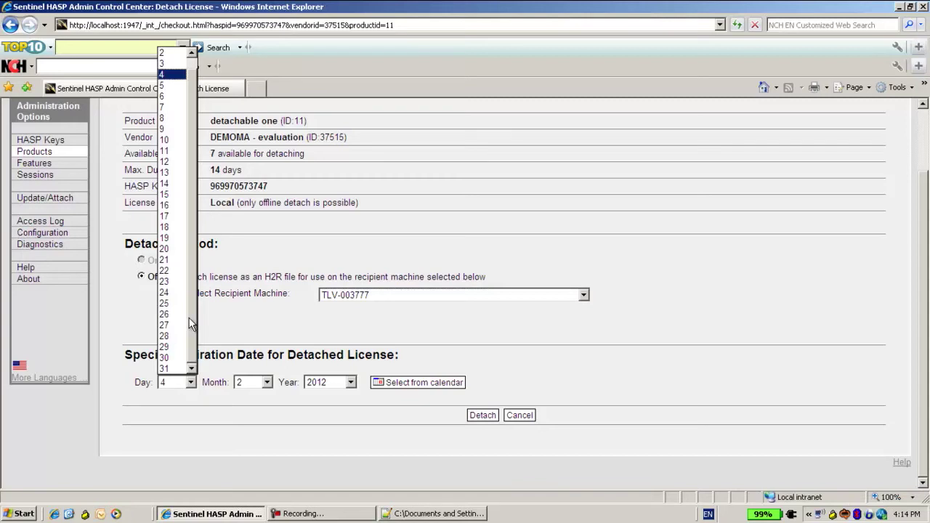
{"action": "left_click", "coordinate": [175, 140]}
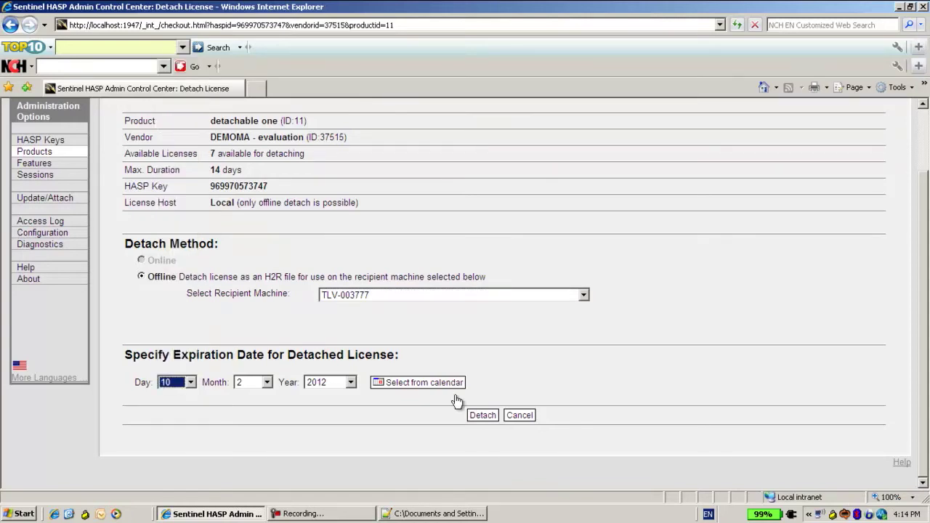
{"action": "left_click", "coordinate": [485, 418]}
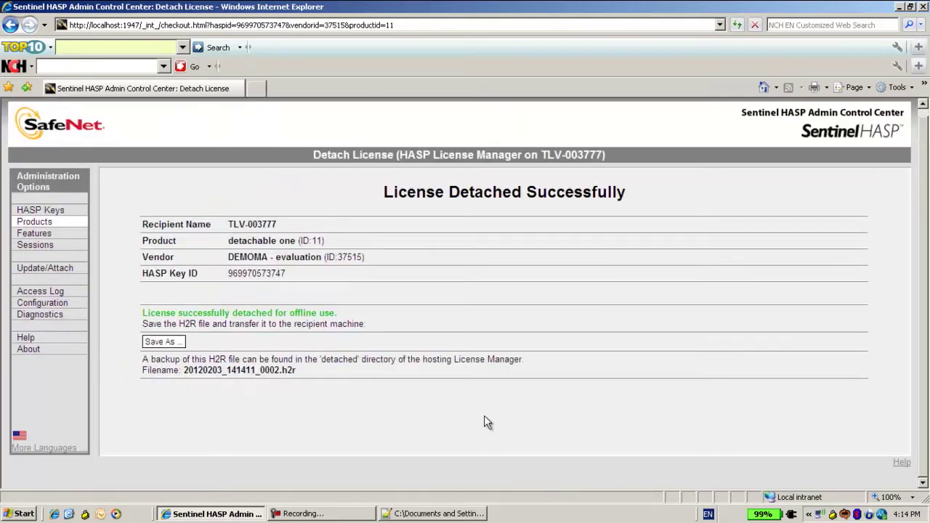
Step: Save the H2R license file 20120203_141411_0002.h2r to the desktop
{"action": "left_click", "coordinate": [179, 348]}
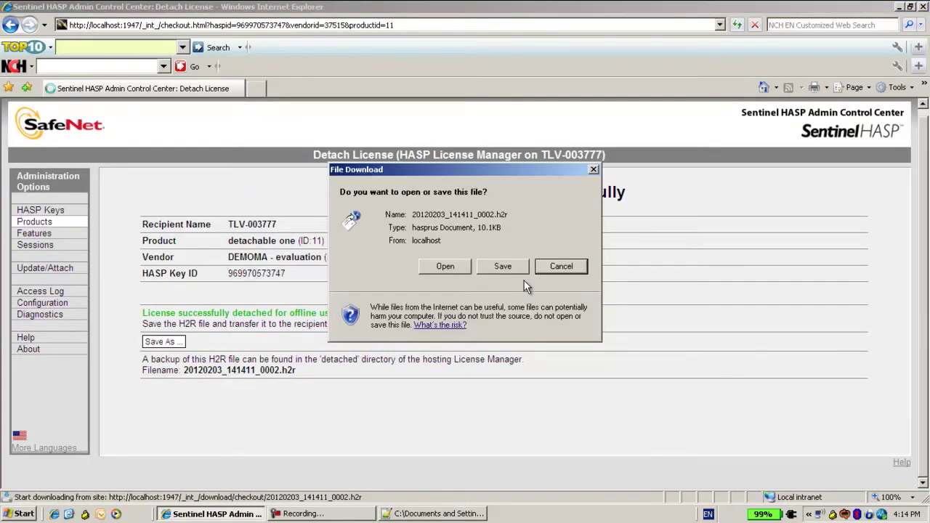
{"action": "left_click", "coordinate": [505, 265]}
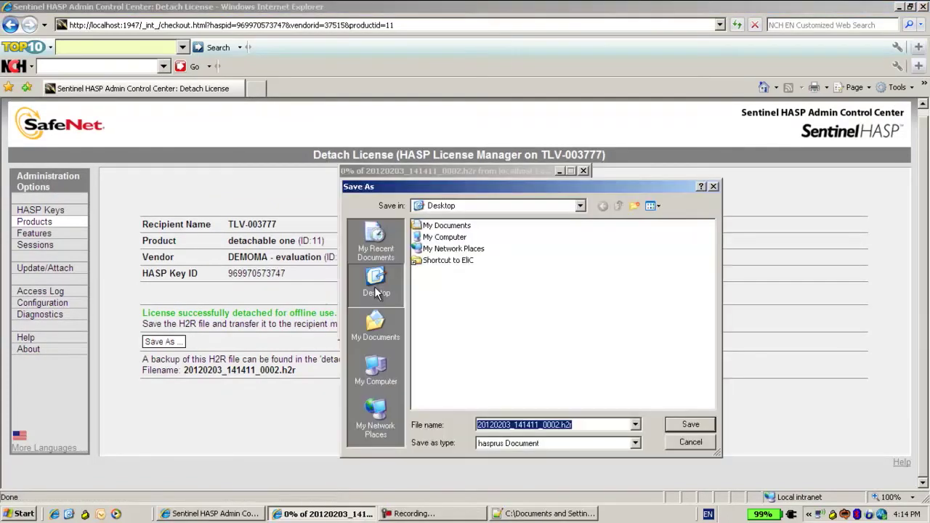
{"action": "left_click", "coordinate": [691, 423]}
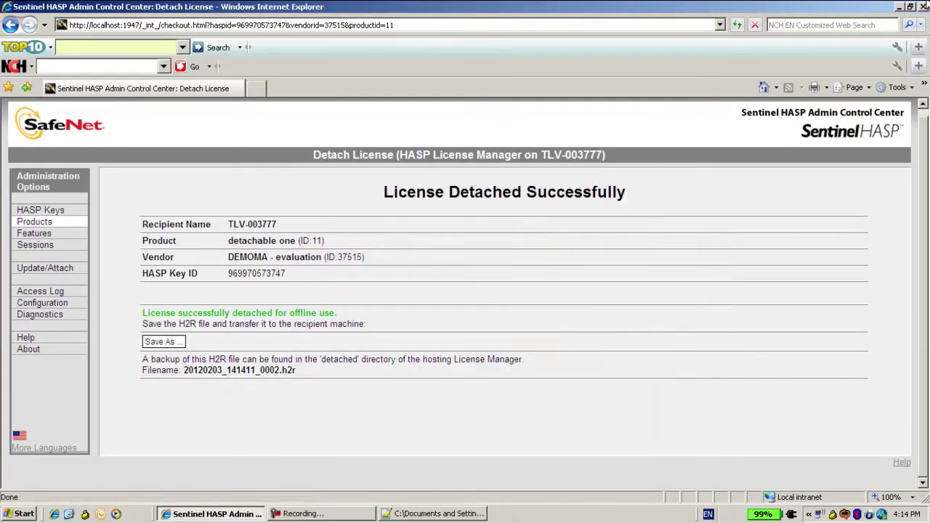
{"action": "left_click", "coordinate": [900, 7]}
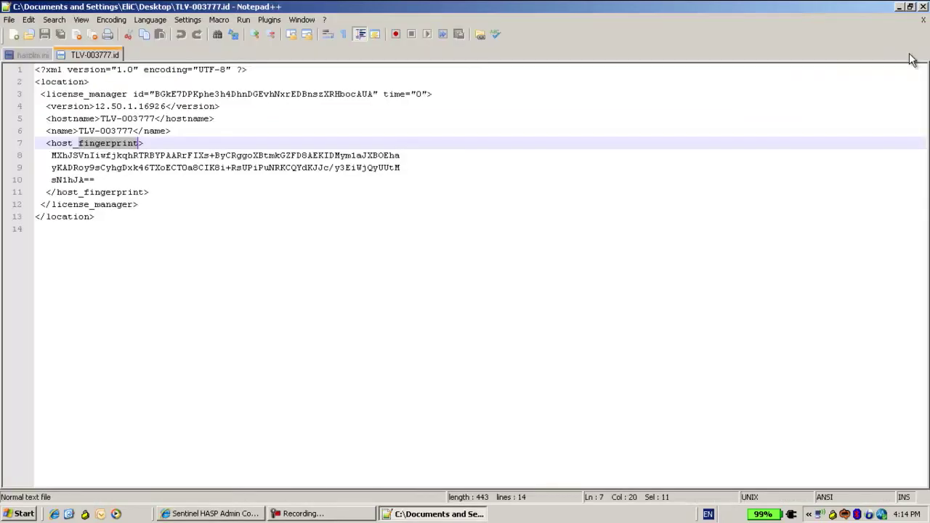
Step: Close TLV-003777.id and open the saved .h2r file in Notepad++
{"action": "left_click", "coordinate": [924, 7]}
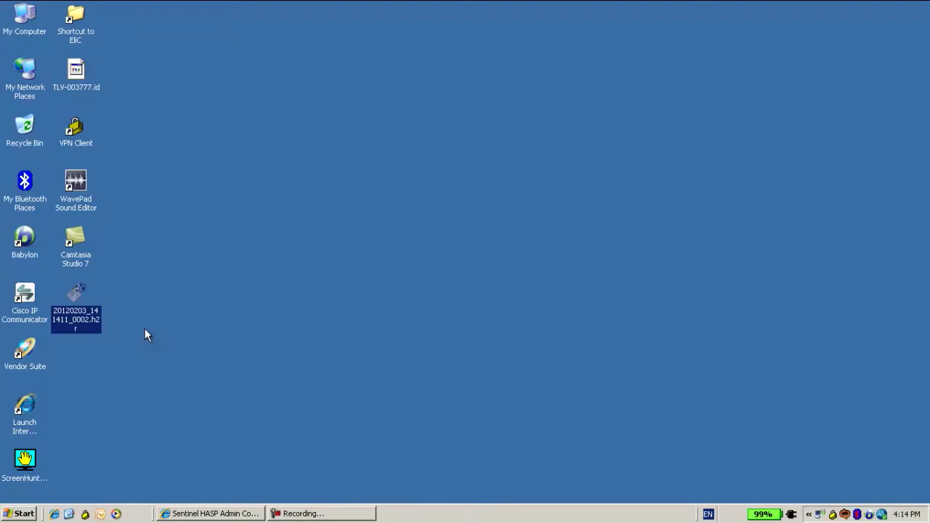
{"action": "right_click", "coordinate": [88, 319]}
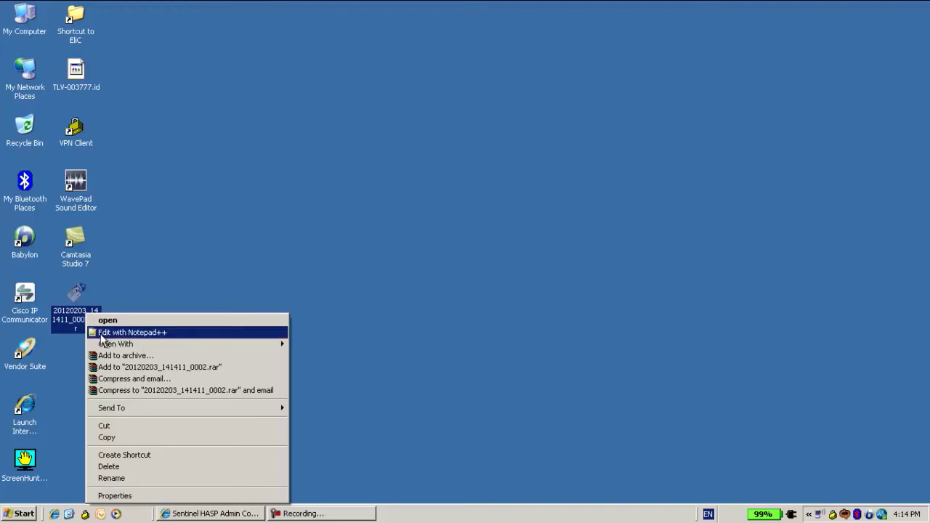
{"action": "left_click", "coordinate": [102, 333]}
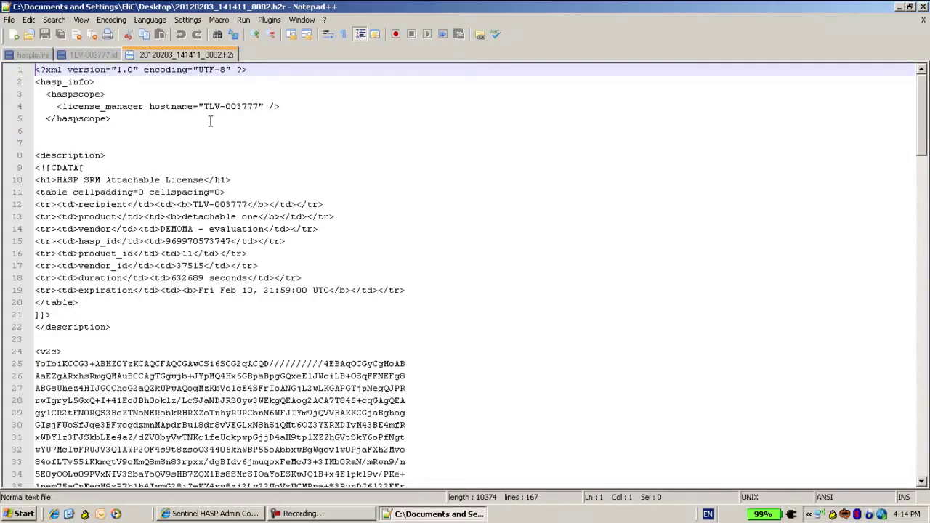
Step: Review the H2R file's hostname and product 'detachable one', scroll through it, then close it
{"action": "left_click_drag", "start_coordinate": [204, 106], "coordinate": [259, 106]}
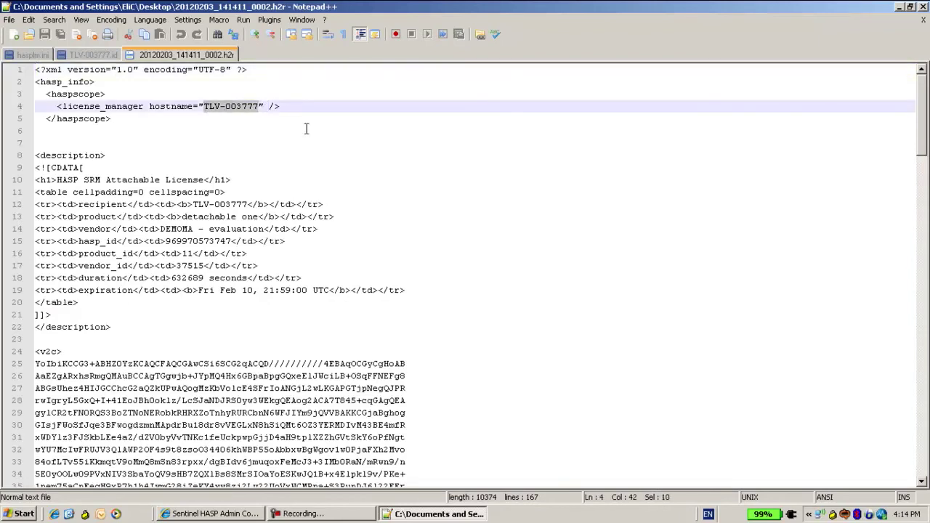
{"action": "double_click", "coordinate": [182, 216]}
{"action": "left_click_drag", "start_coordinate": [237, 217], "coordinate": [259, 217]}
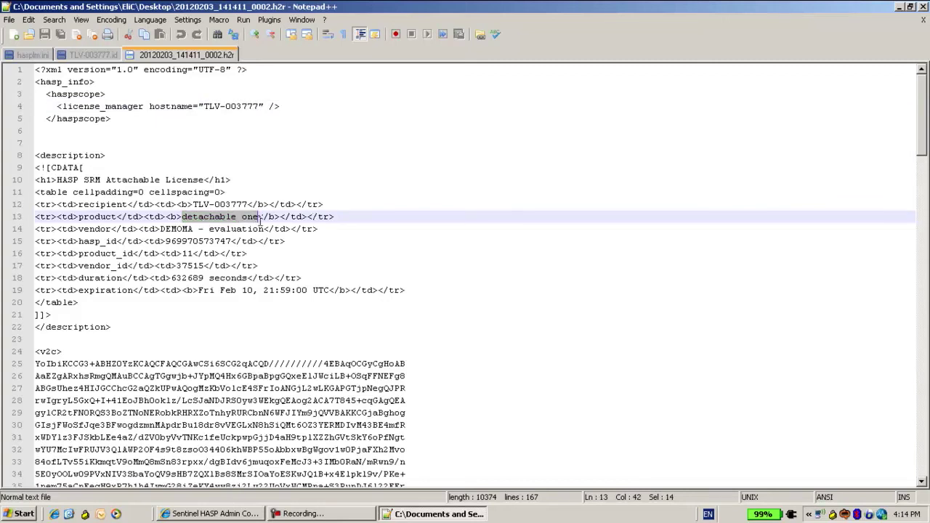
{"action": "scroll", "coordinate": [397, 251], "scroll_direction": "down", "scroll_amount": 9}
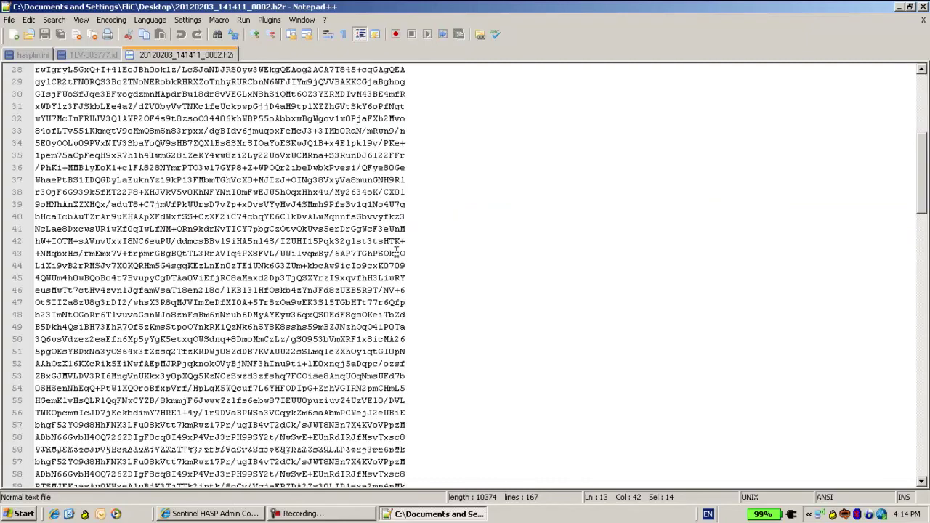
{"action": "scroll", "coordinate": [397, 250], "scroll_direction": "down", "scroll_amount": 19}
{"action": "scroll", "coordinate": [392, 255], "scroll_direction": "down", "scroll_amount": 17}
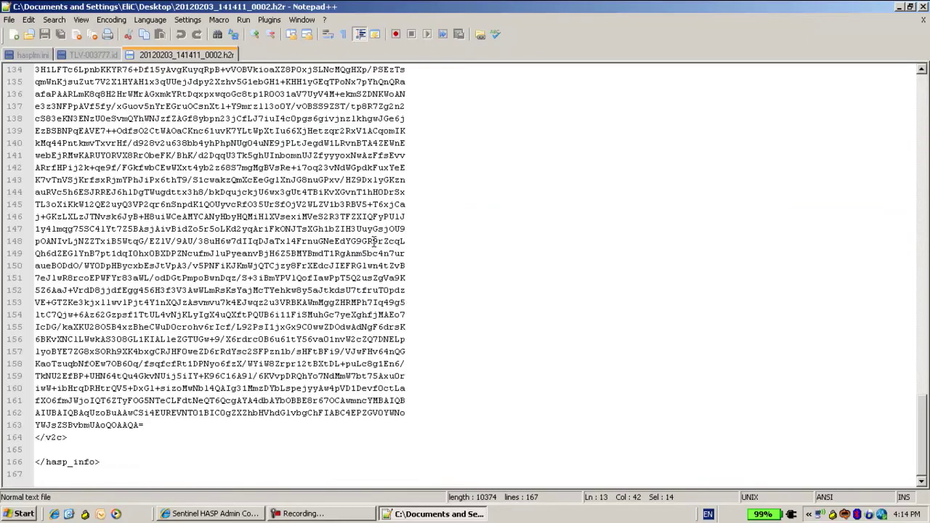
{"action": "scroll", "coordinate": [335, 256], "scroll_direction": "up", "scroll_amount": 19}
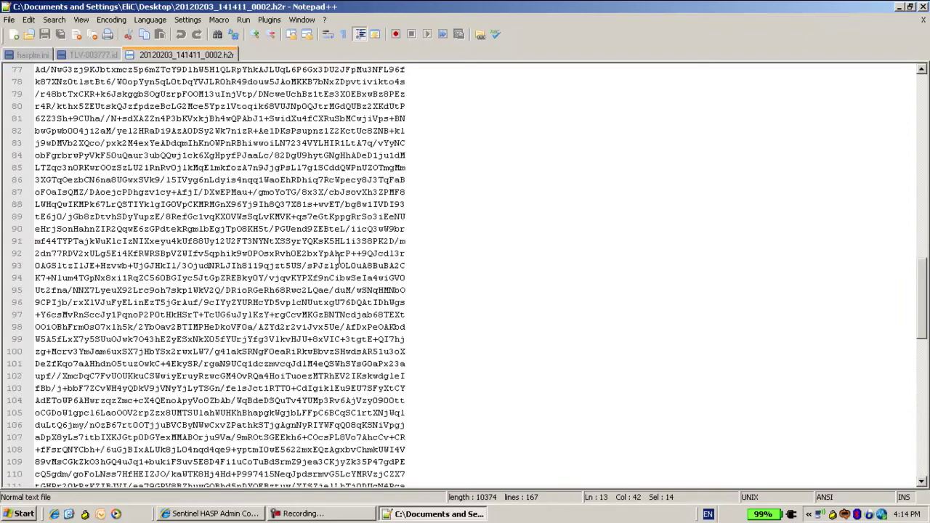
{"action": "scroll", "coordinate": [339, 256], "scroll_direction": "up", "scroll_amount": 20}
{"action": "scroll", "coordinate": [340, 256], "scroll_direction": "up", "scroll_amount": 2}
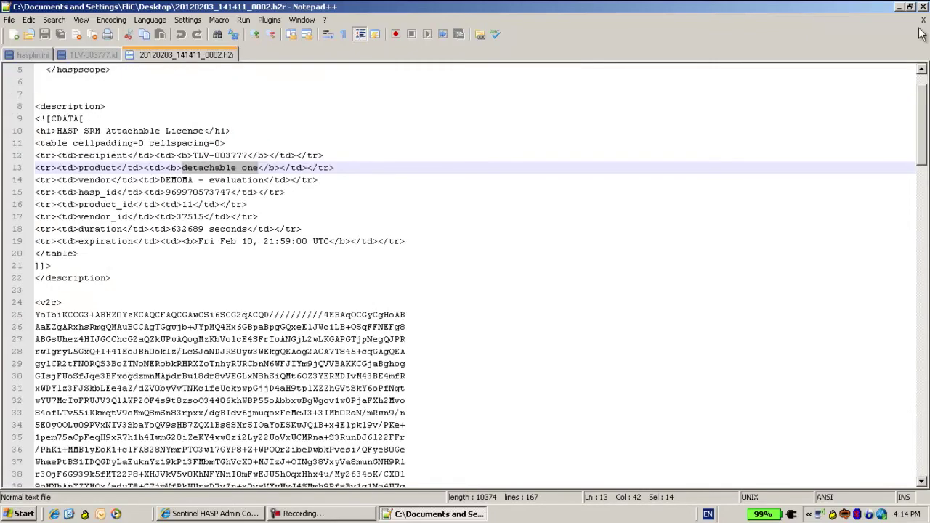
{"action": "left_click", "coordinate": [923, 7]}
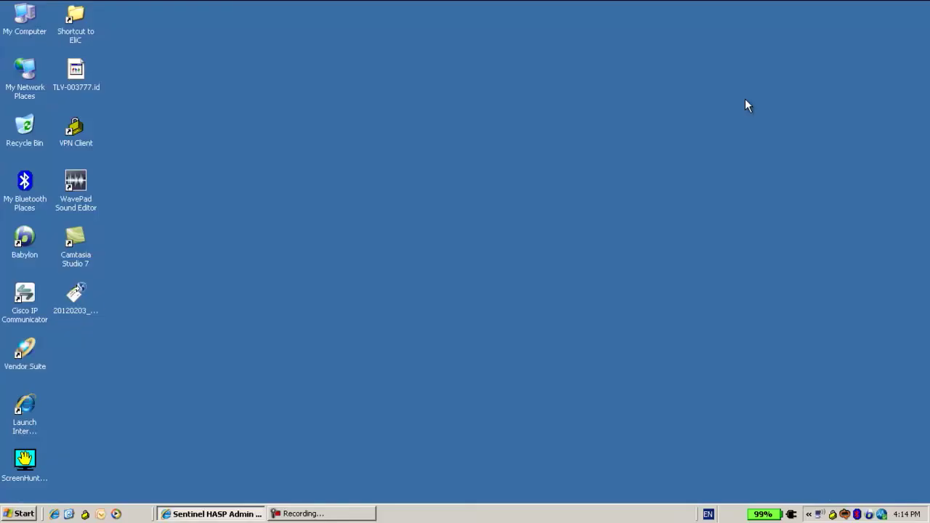
Step: Apply 20120203_141411_0002.h2r from the desktop via Update/Attach, then view the HASP Keys list
{"action": "left_click", "coordinate": [109, 300]}
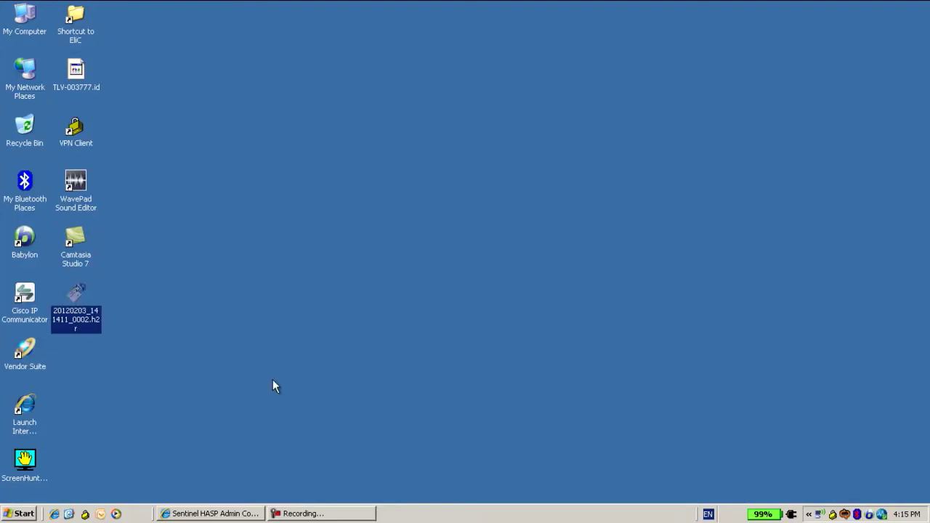
{"action": "left_click", "coordinate": [220, 515]}
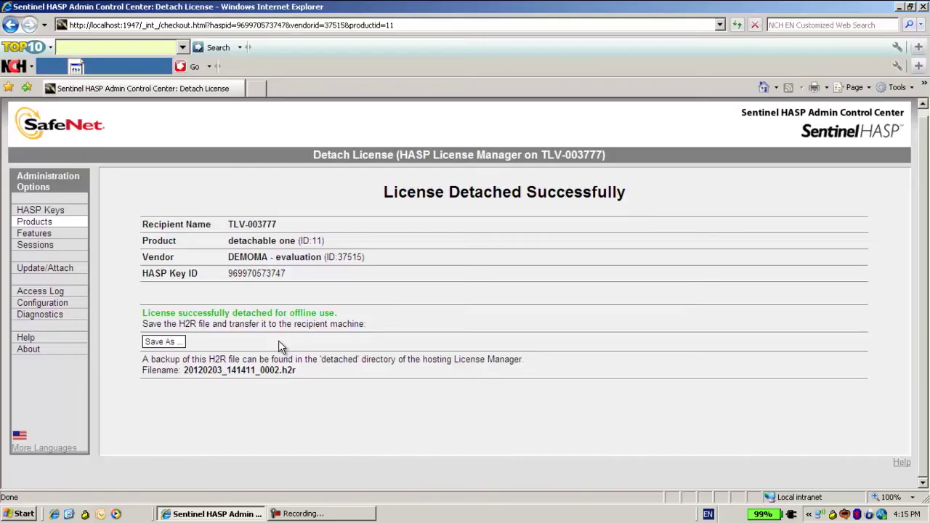
{"action": "left_click", "coordinate": [47, 269]}
{"action": "left_click", "coordinate": [429, 251]}
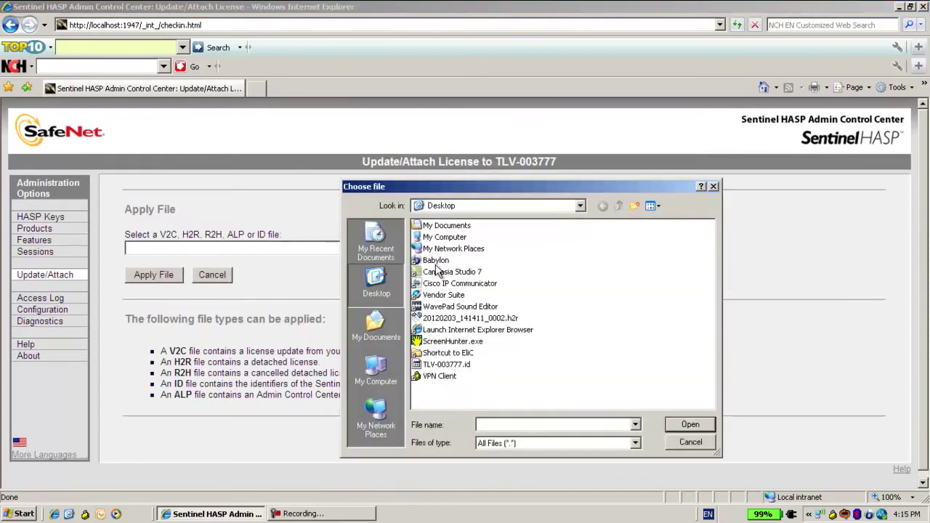
{"action": "double_click", "coordinate": [504, 318]}
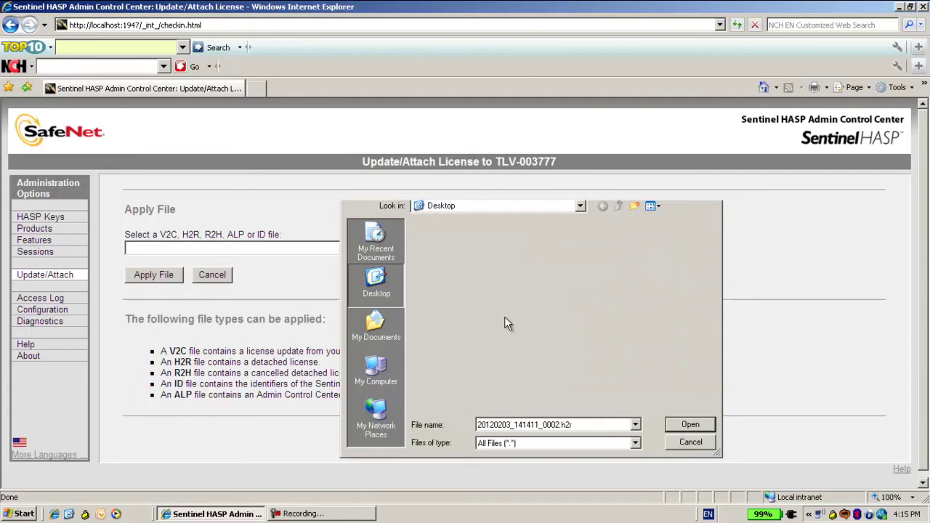
{"action": "left_click", "coordinate": [142, 279]}
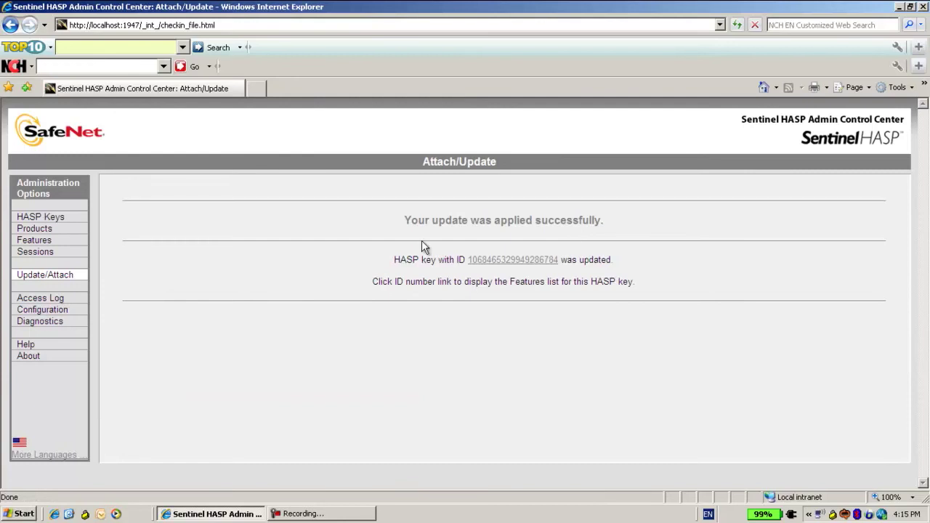
{"action": "left_click", "coordinate": [64, 218]}
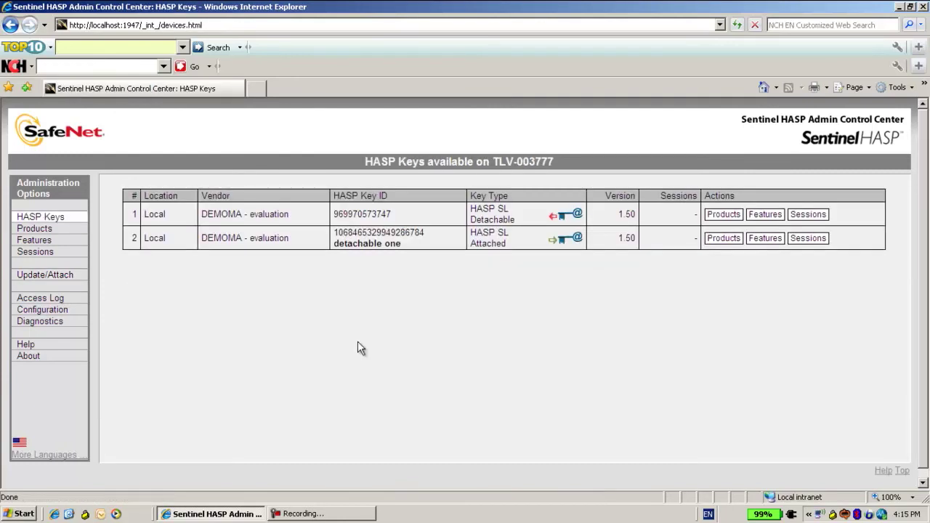
Step: View the attached key's products and the features of detachable one
{"action": "mouse_move", "coordinate": [346, 247]}
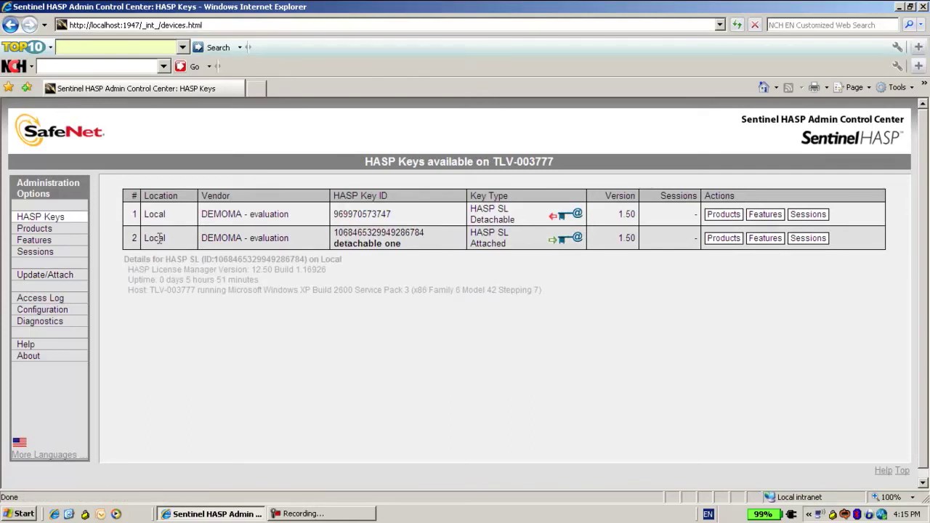
{"action": "mouse_move", "coordinate": [258, 242]}
{"action": "left_click", "coordinate": [723, 242]}
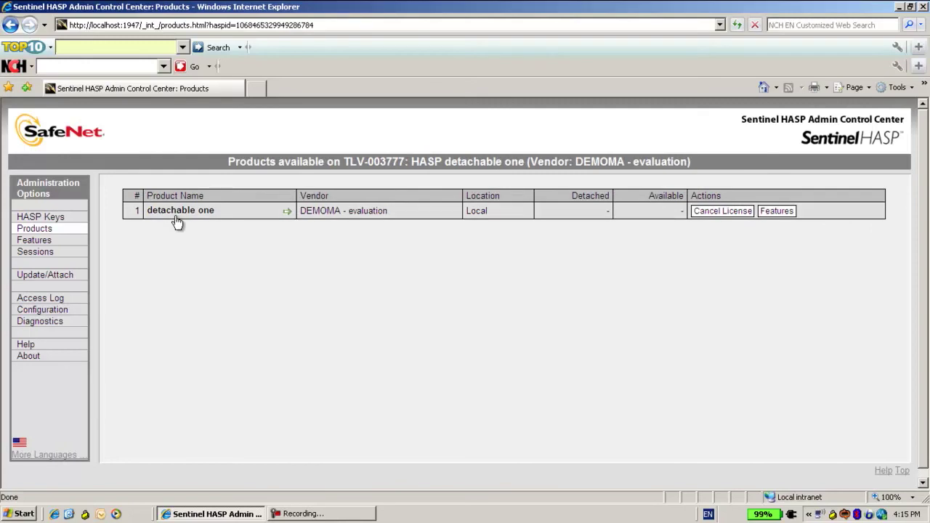
{"action": "left_click", "coordinate": [778, 212]}
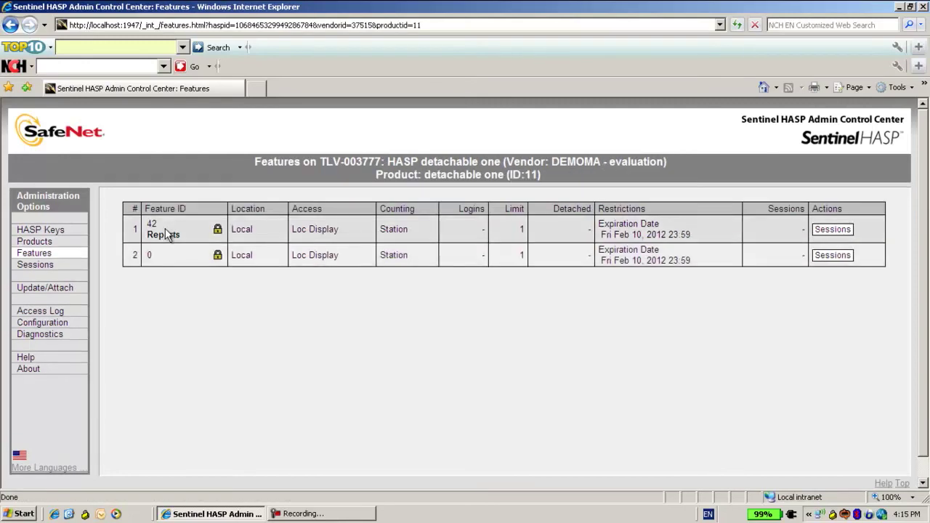
Step: List all products on the machine, then reopen the attached key's products from HASP Keys
{"action": "left_click", "coordinate": [64, 242]}
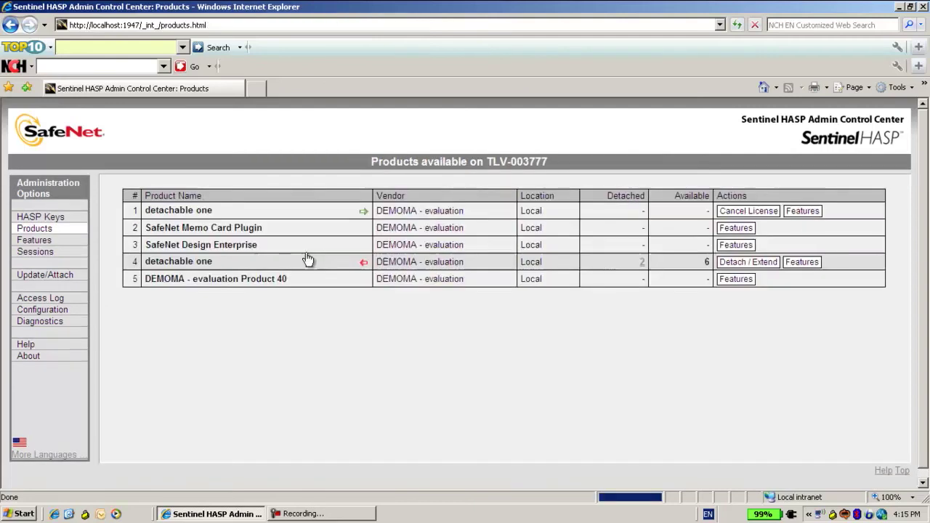
{"action": "left_click", "coordinate": [40, 217]}
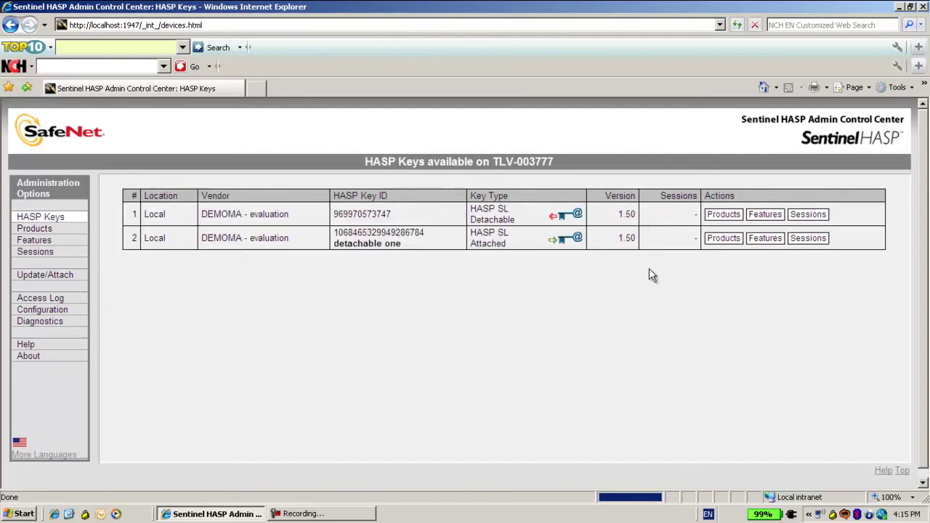
{"action": "mouse_move", "coordinate": [766, 248]}
{"action": "left_click", "coordinate": [723, 238]}
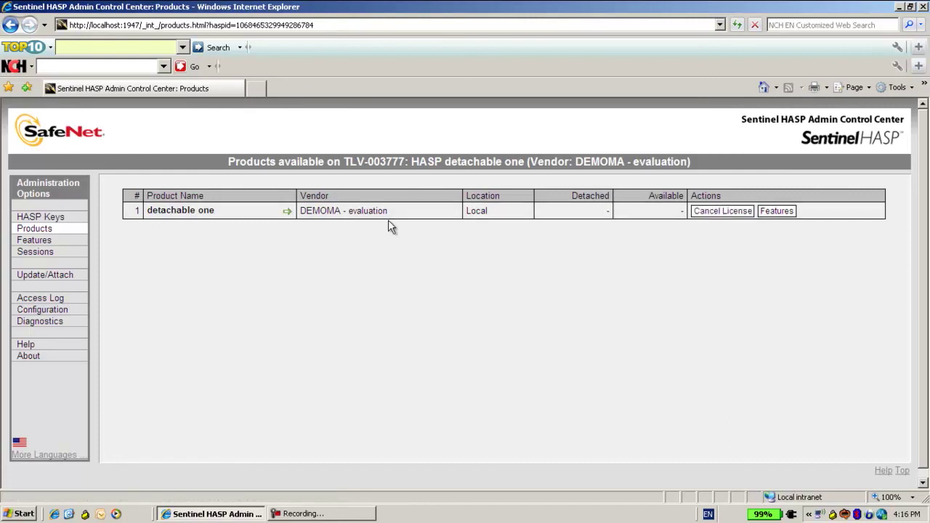
Step: Reopen the attached key's products from HASP Keys and open cancelling detachable one's license
{"action": "left_click", "coordinate": [40, 217]}
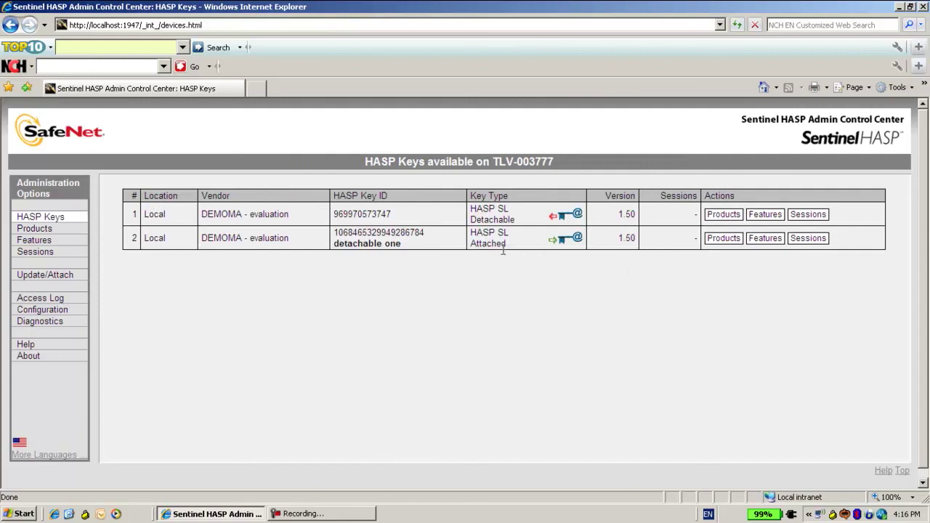
{"action": "mouse_move", "coordinate": [590, 248]}
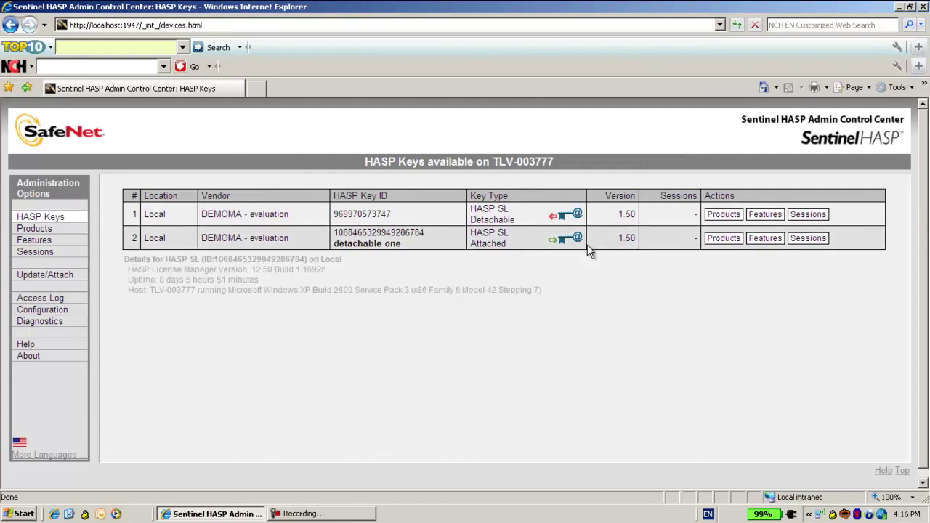
{"action": "left_click", "coordinate": [723, 238]}
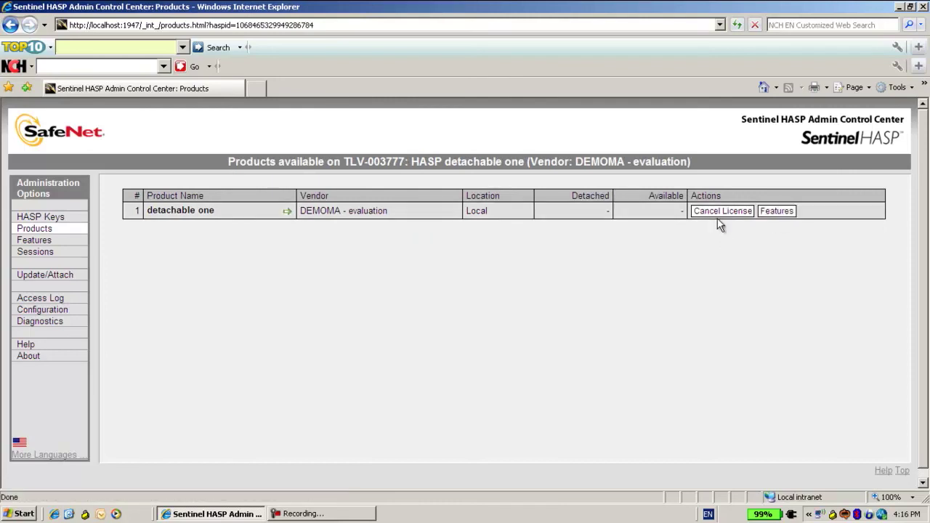
{"action": "left_click", "coordinate": [724, 212]}
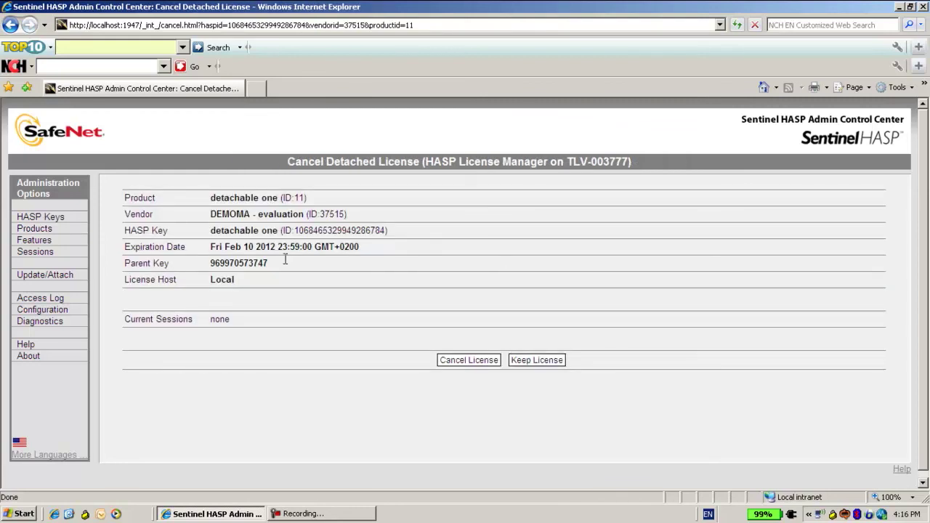
Step: Highlight detachable one's cancellation expiration date, Fri Feb 10 2012 23:59:00 GMT+0200
{"action": "left_click_drag", "start_coordinate": [212, 245], "coordinate": [383, 251]}
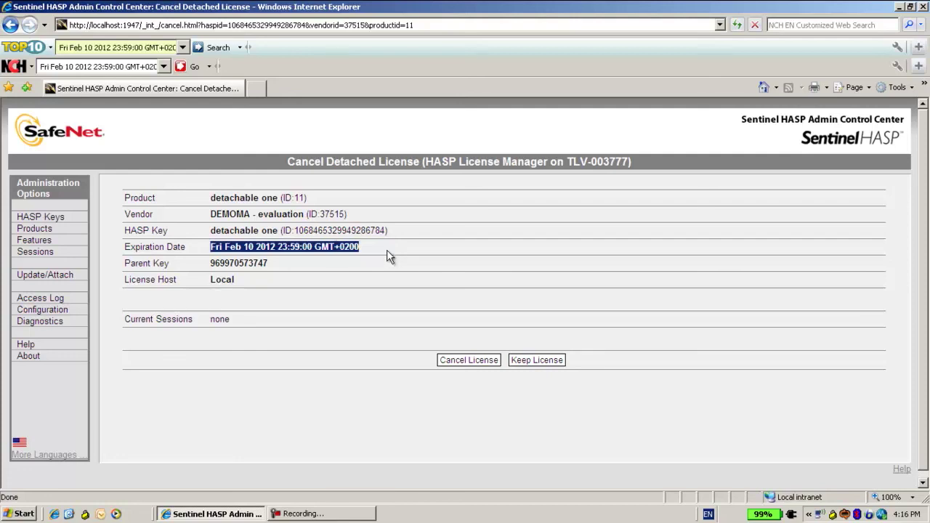